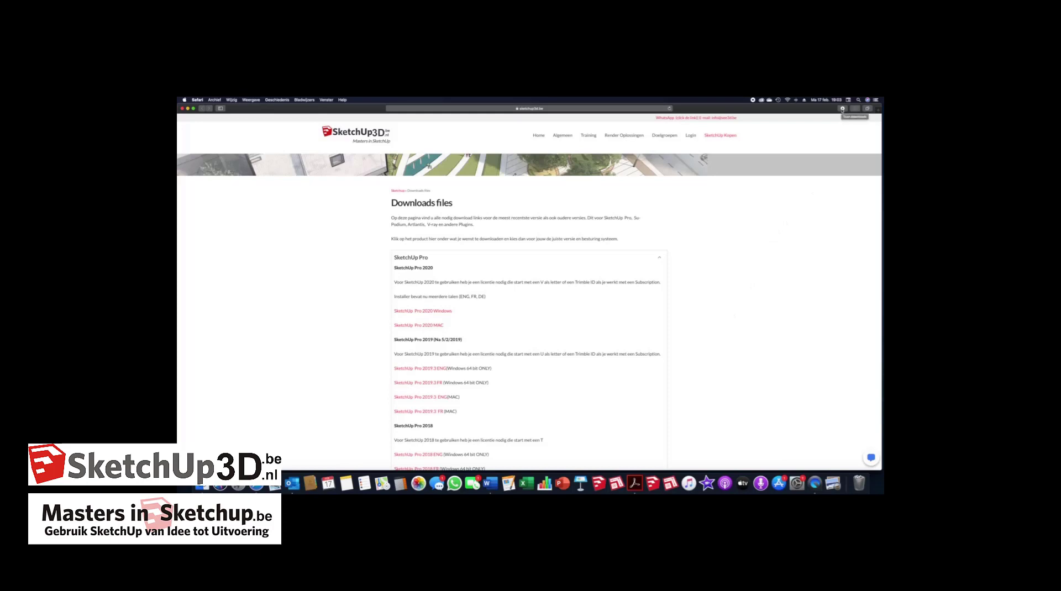
- Open the downloaded SketchUpPro-2020 .dmg from Safari's downloads list and reposition its installer window
{"action": "left_click", "coordinate": [842, 109]}
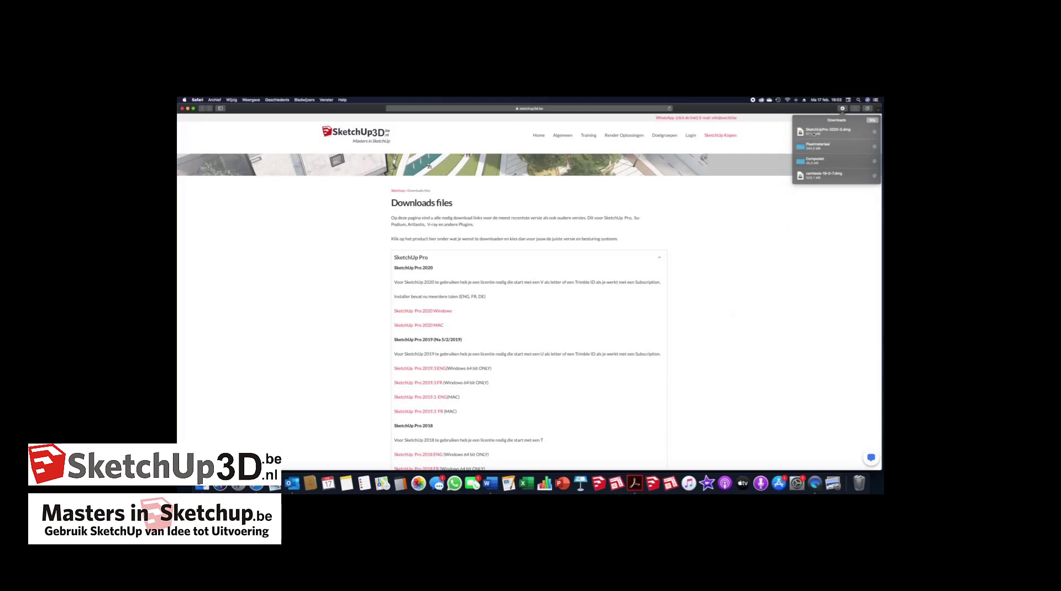
{"action": "left_click", "coordinate": [813, 134]}
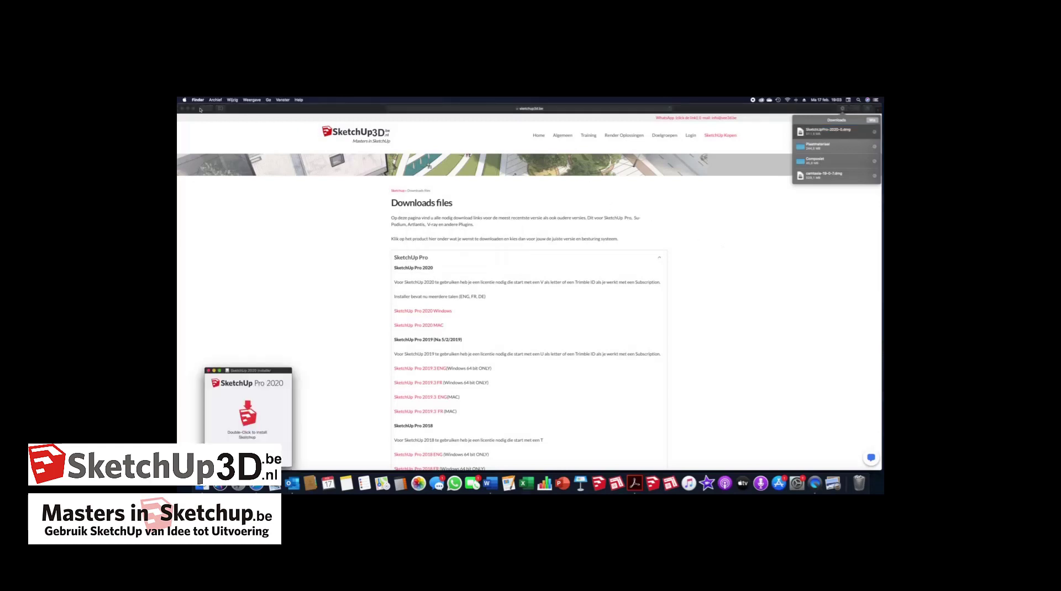
{"action": "mouse_move", "coordinate": [269, 371]}
{"action": "left_mouse_down"}
{"action": "mouse_move", "coordinate": [282, 237]}
{"action": "mouse_move", "coordinate": [324, 228]}
{"action": "left_mouse_up"}
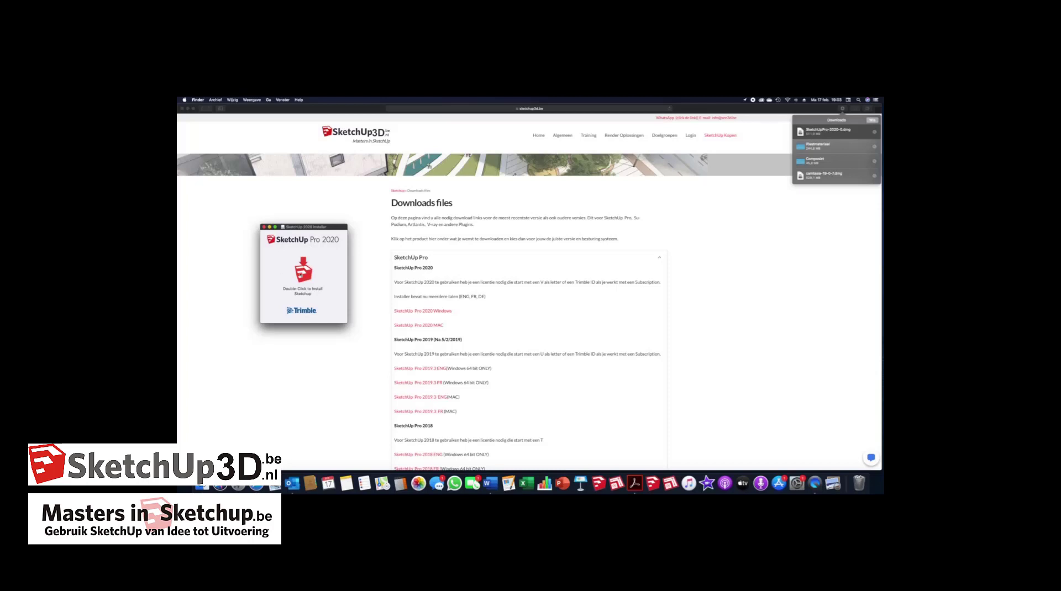
- Run 'Double-Click to install SketchUp' and approve opening it past the downloaded-from-internet warning
{"action": "double_click", "coordinate": [300, 274]}
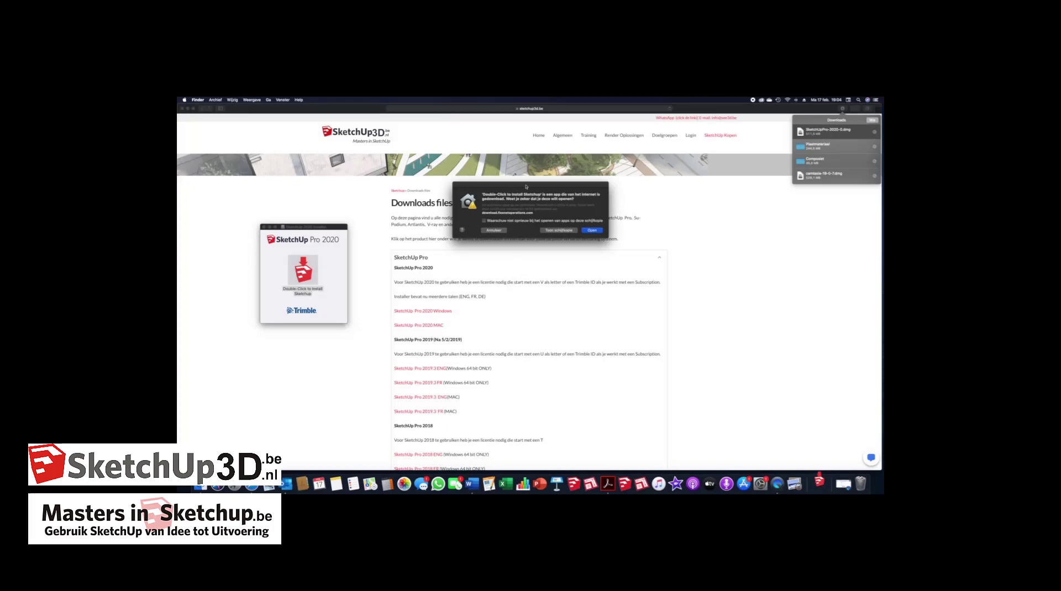
{"action": "left_click_drag", "start_coordinate": [526, 186], "coordinate": [539, 231]}
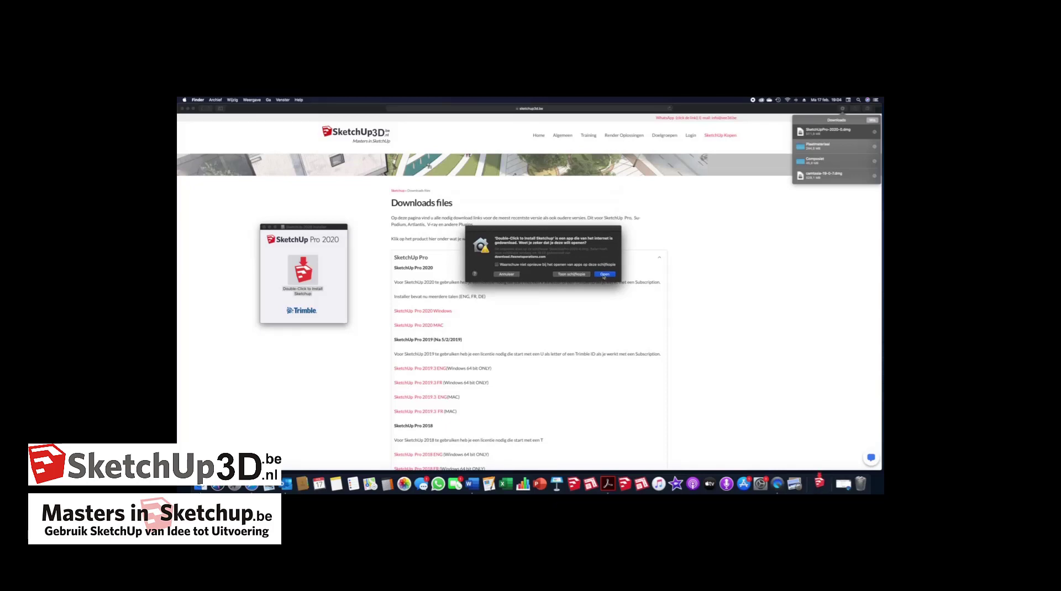
{"action": "left_click", "coordinate": [604, 274]}
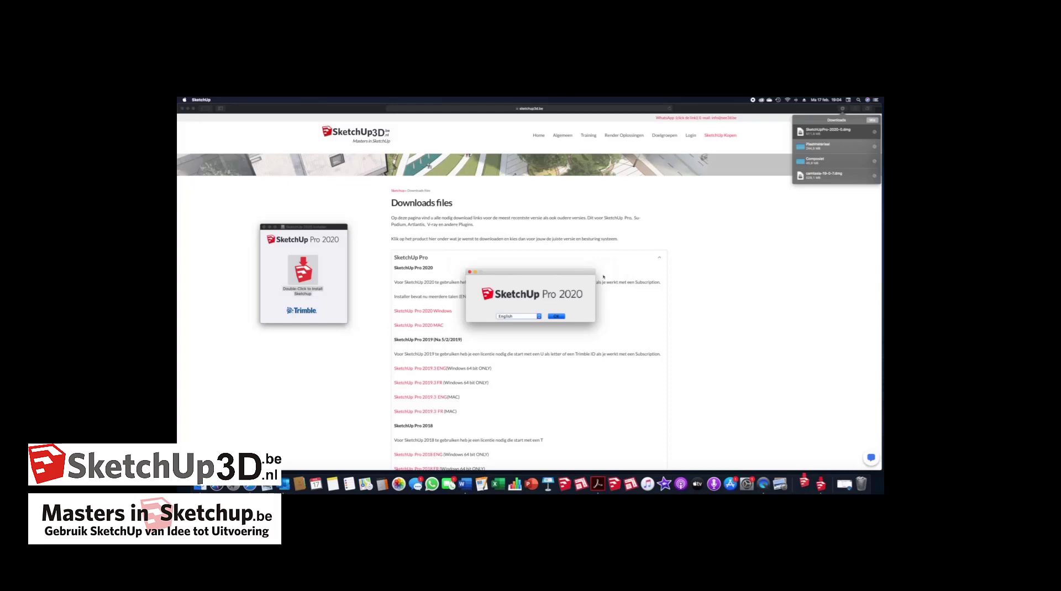
- Keep English as the installation language and install SketchUp Pro 2020 into Applications
{"action": "left_click_drag", "start_coordinate": [594, 273], "coordinate": [802, 231]}
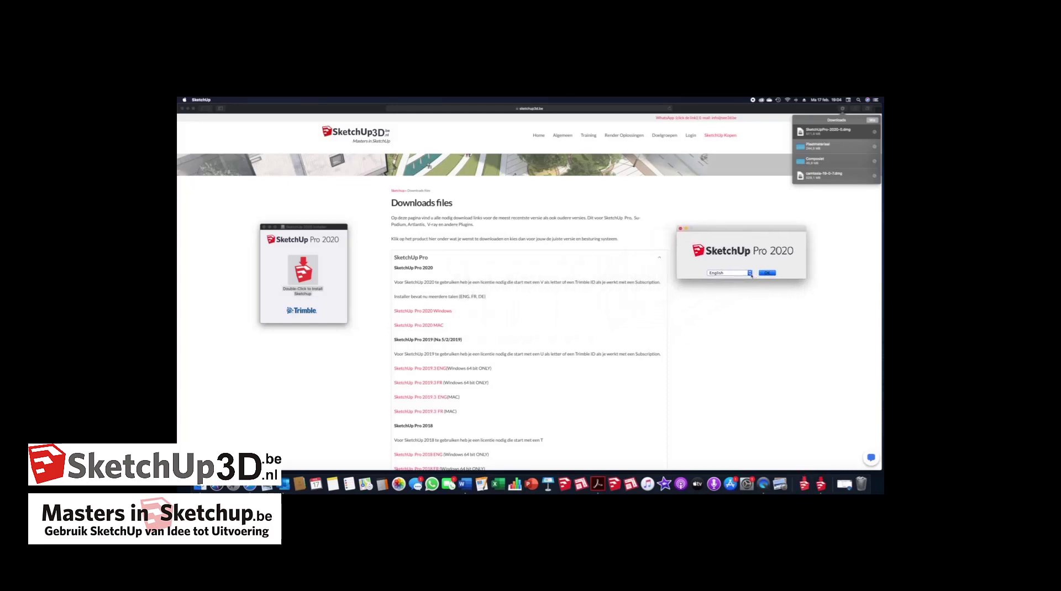
{"action": "left_click", "coordinate": [750, 273]}
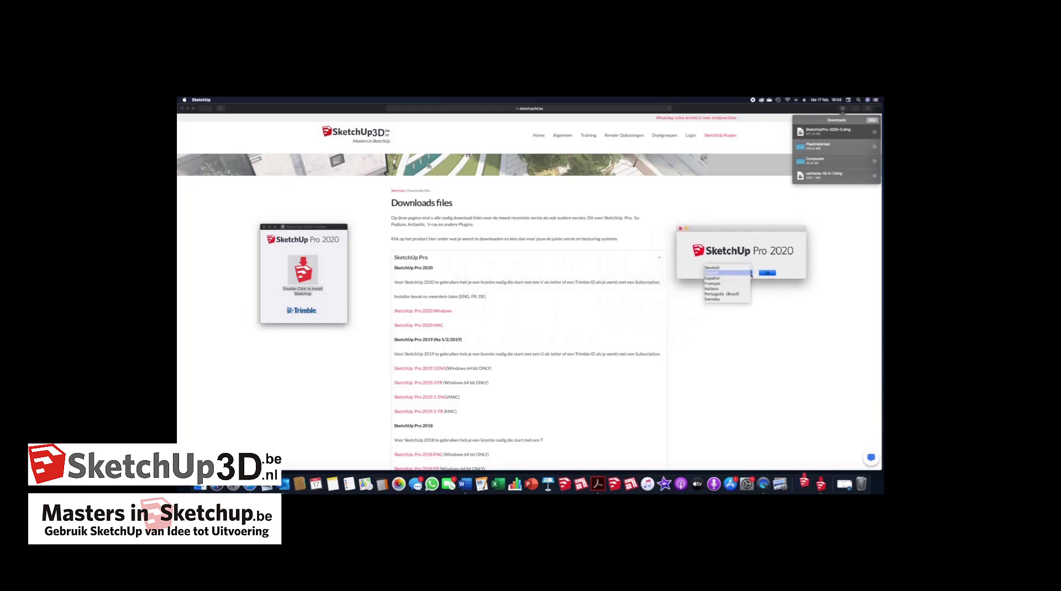
{"action": "left_click", "coordinate": [712, 273]}
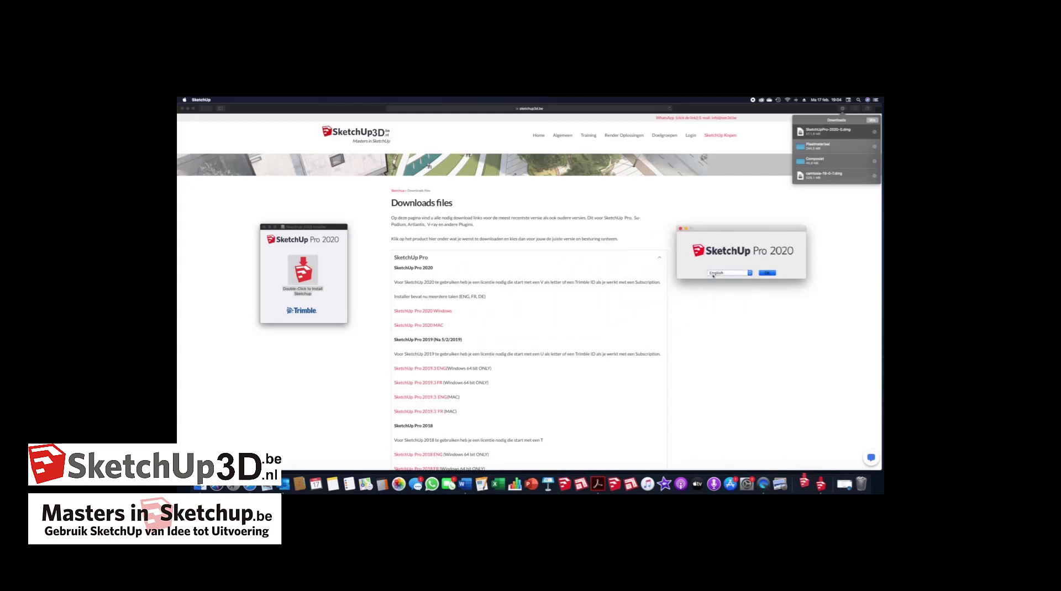
{"action": "left_click", "coordinate": [768, 273]}
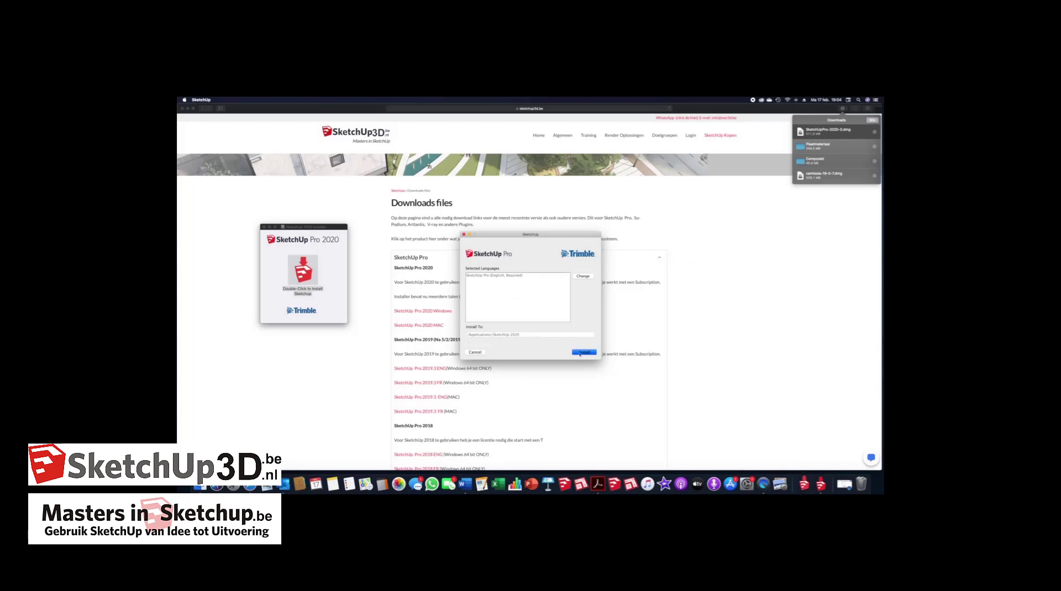
{"action": "left_click", "coordinate": [580, 354]}
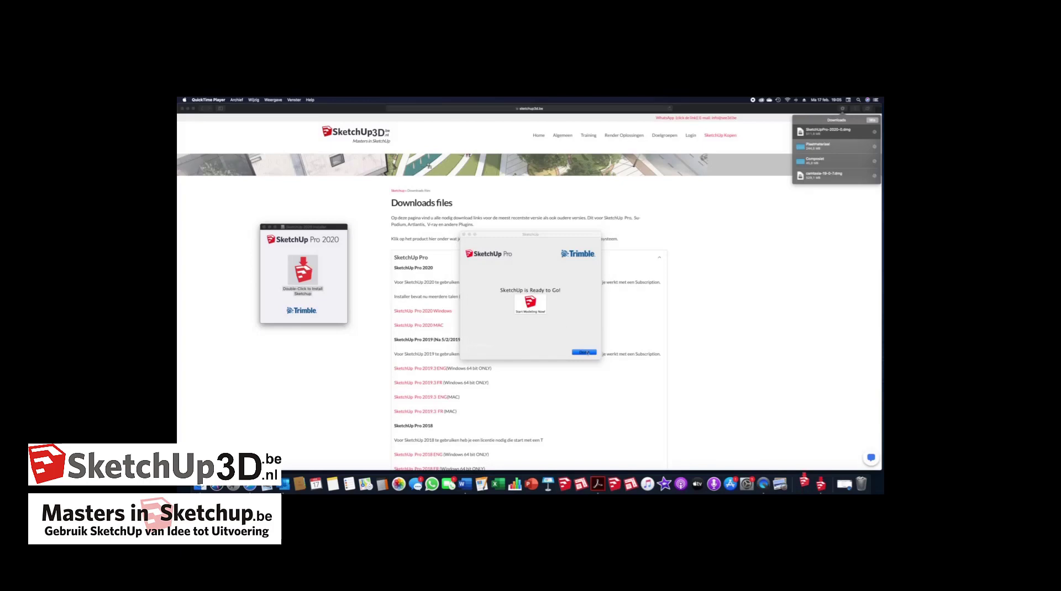
- Dismiss the Ready to Go message, close the disk image window, and launch SketchUp from the Dock
{"action": "left_click", "coordinate": [586, 352]}
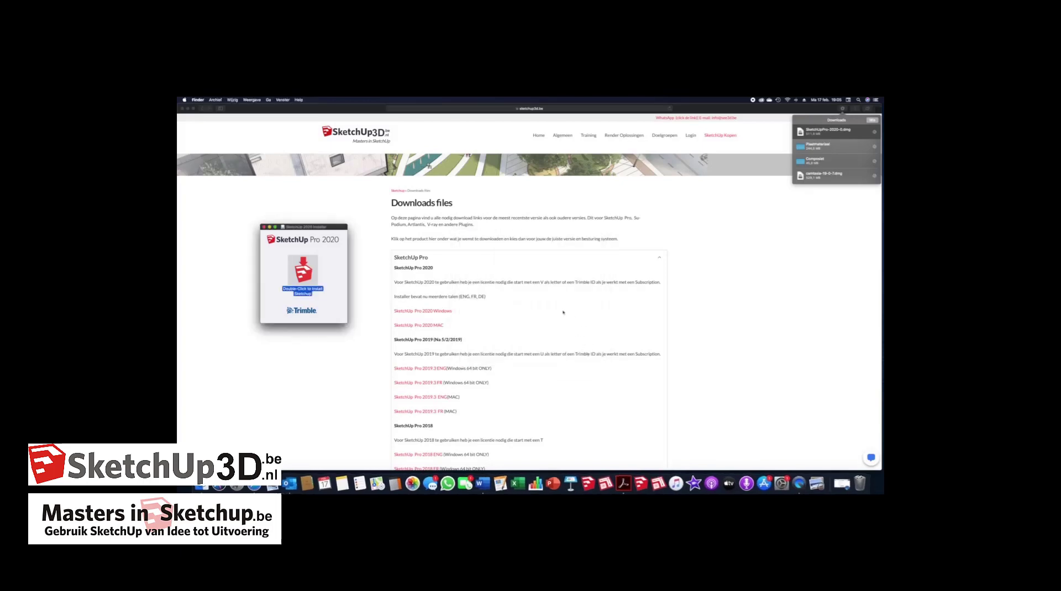
{"action": "left_click", "coordinate": [264, 227]}
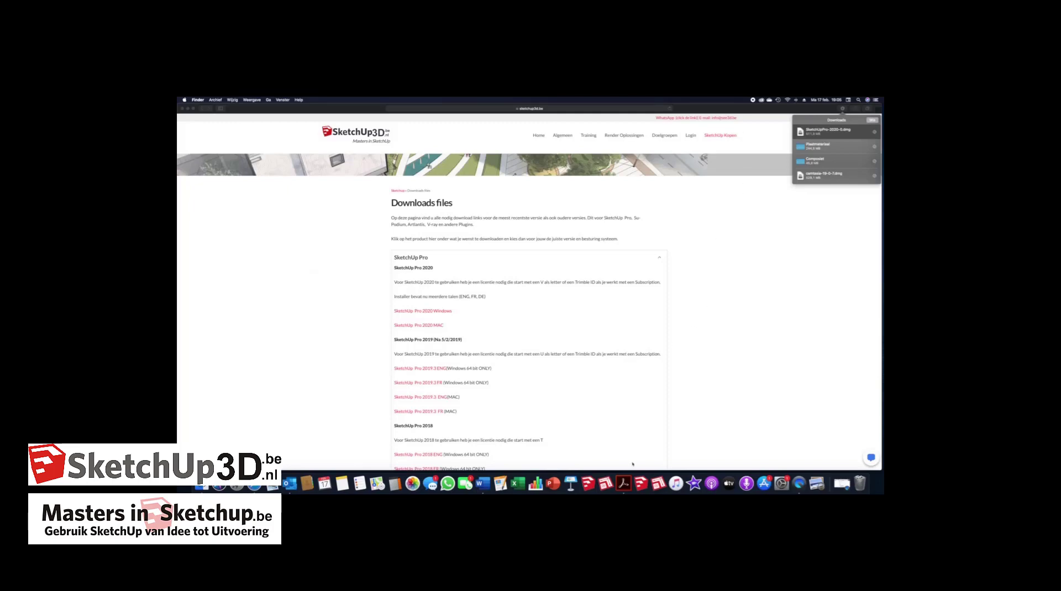
{"action": "left_click", "coordinate": [640, 484]}
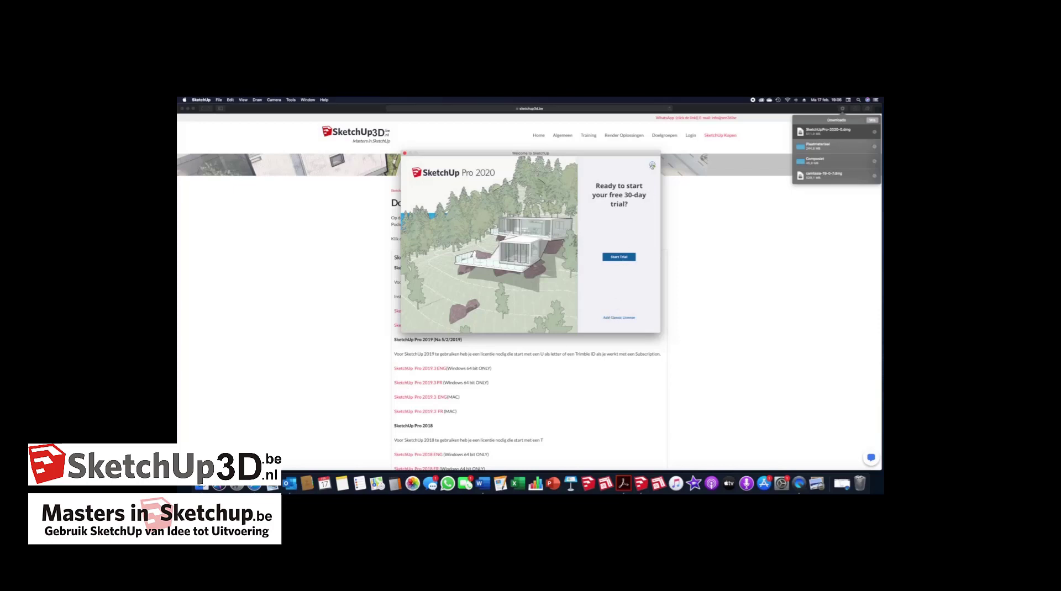
- Check the signed-in account, then open Add License and settle on the Classic serial-number form
{"action": "left_click", "coordinate": [652, 165]}
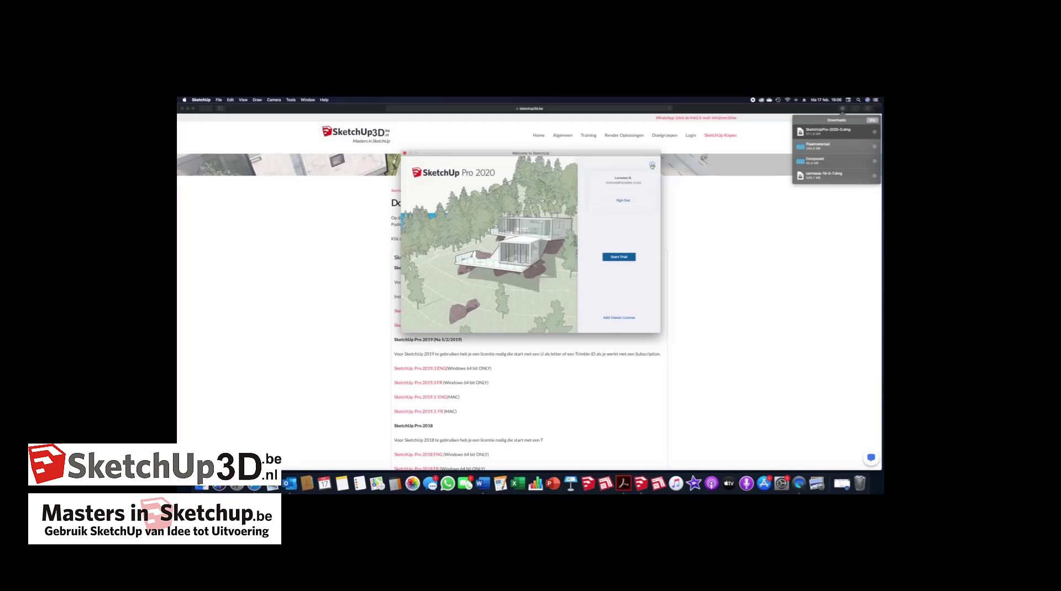
{"action": "left_click", "coordinate": [635, 224]}
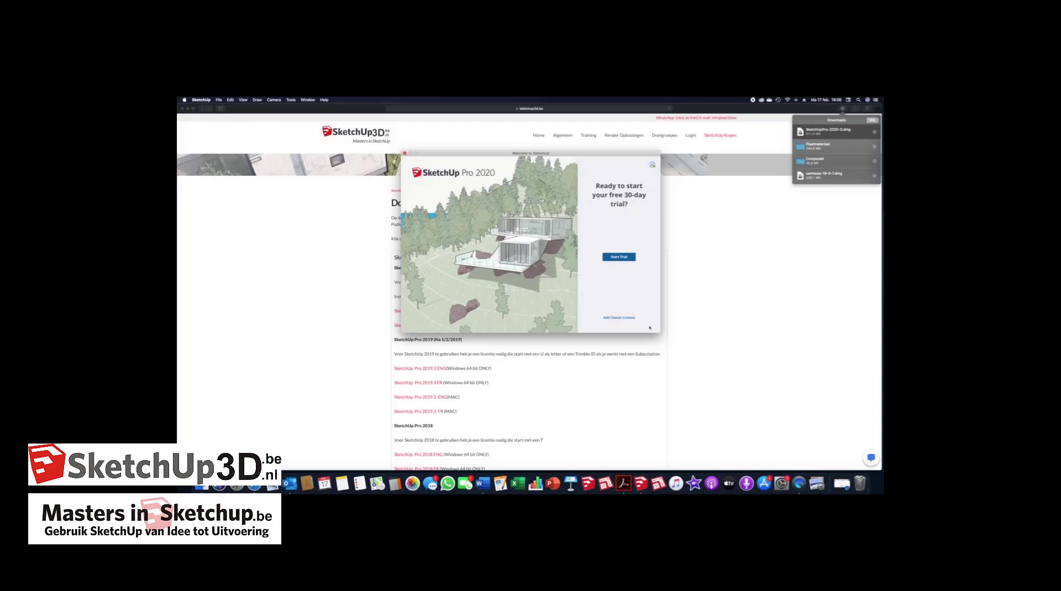
{"action": "left_click", "coordinate": [623, 318]}
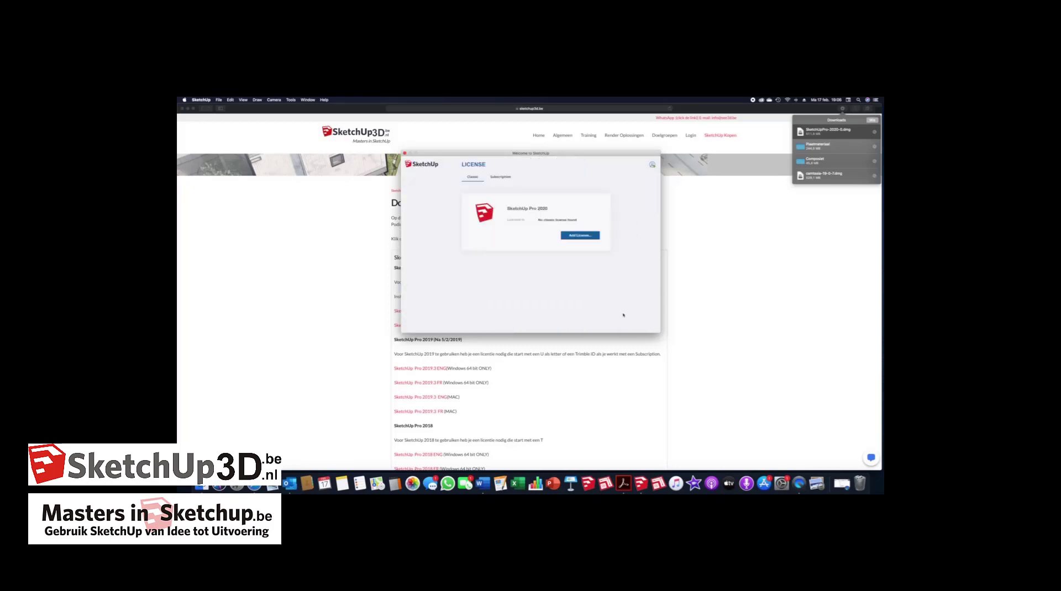
{"action": "left_click", "coordinate": [583, 236]}
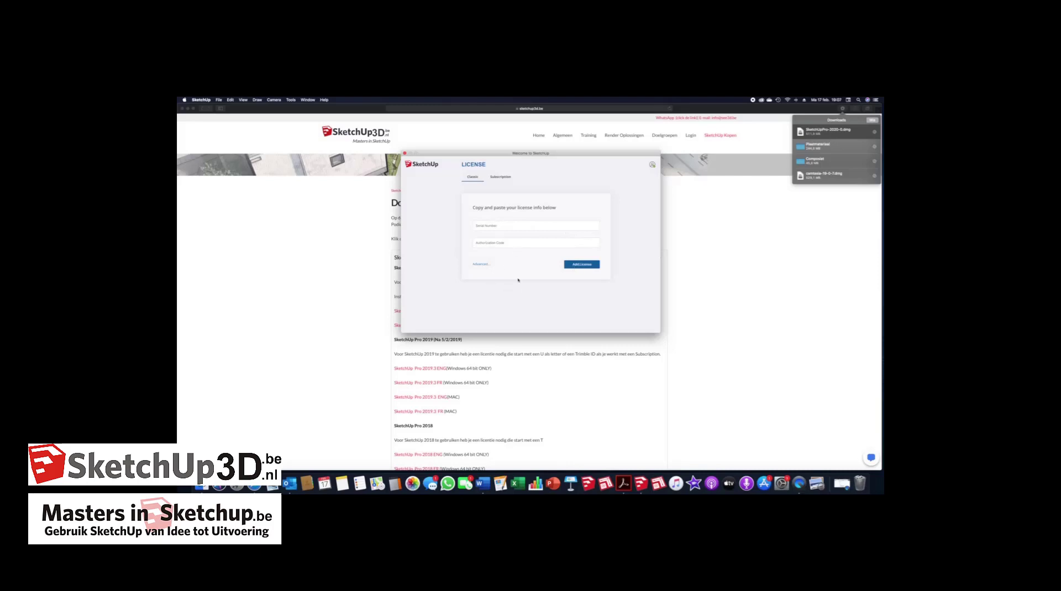
{"action": "left_click", "coordinate": [500, 177]}
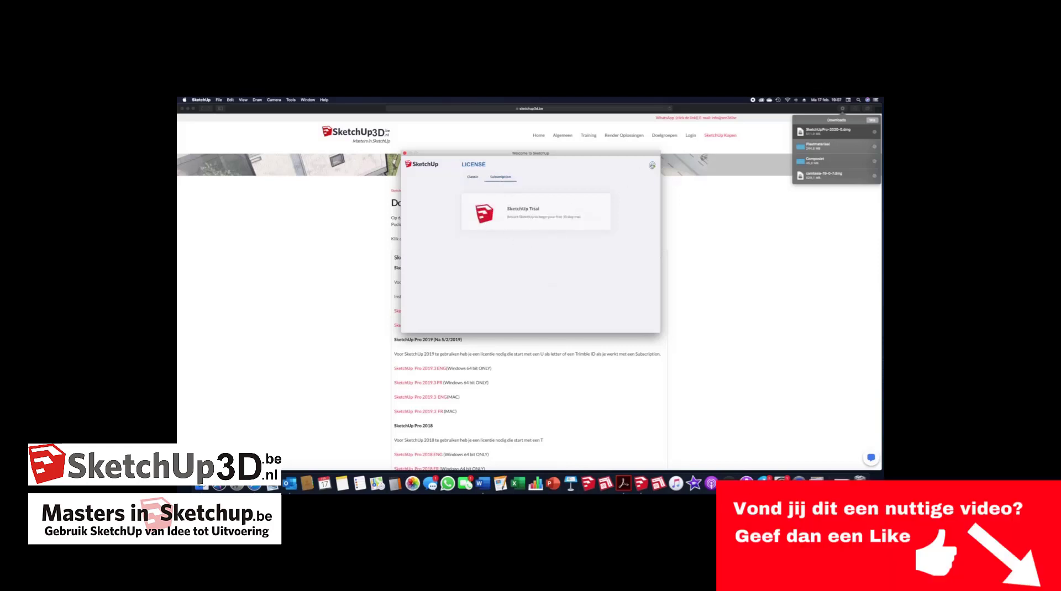
{"action": "left_click", "coordinate": [473, 178]}
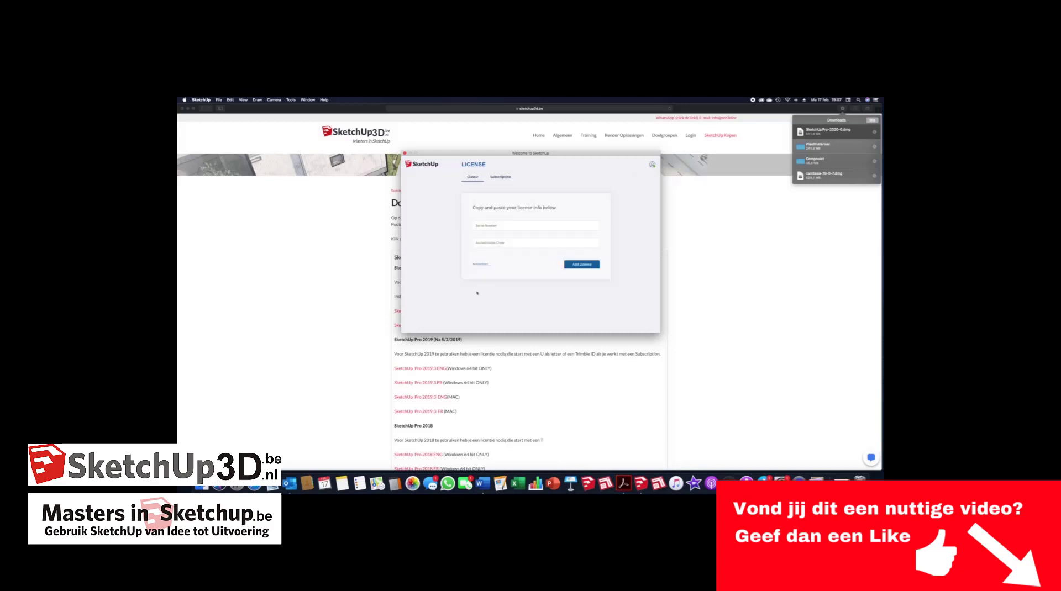